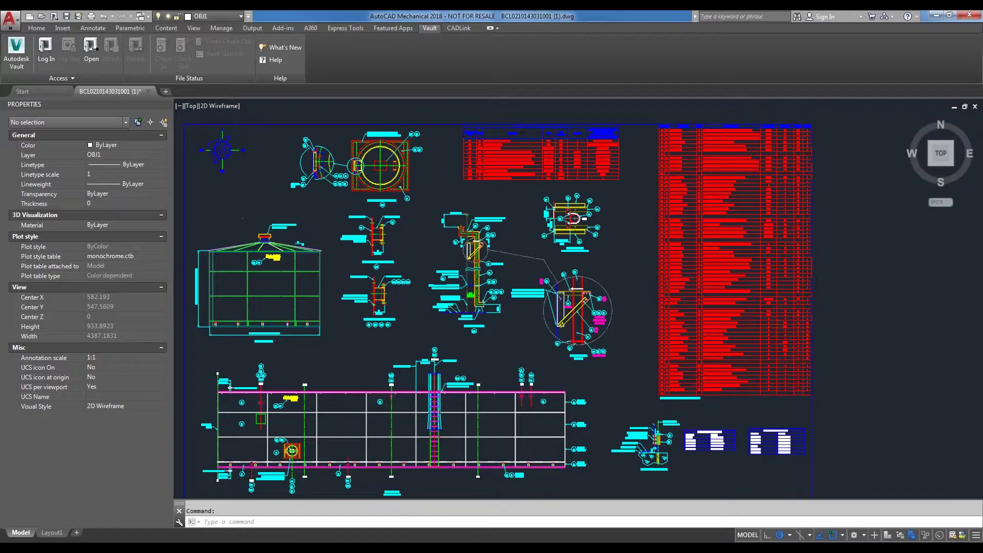
# Zoom in on the red parts list table in the drawing
pyautogui.scroll(4, 778, 259)
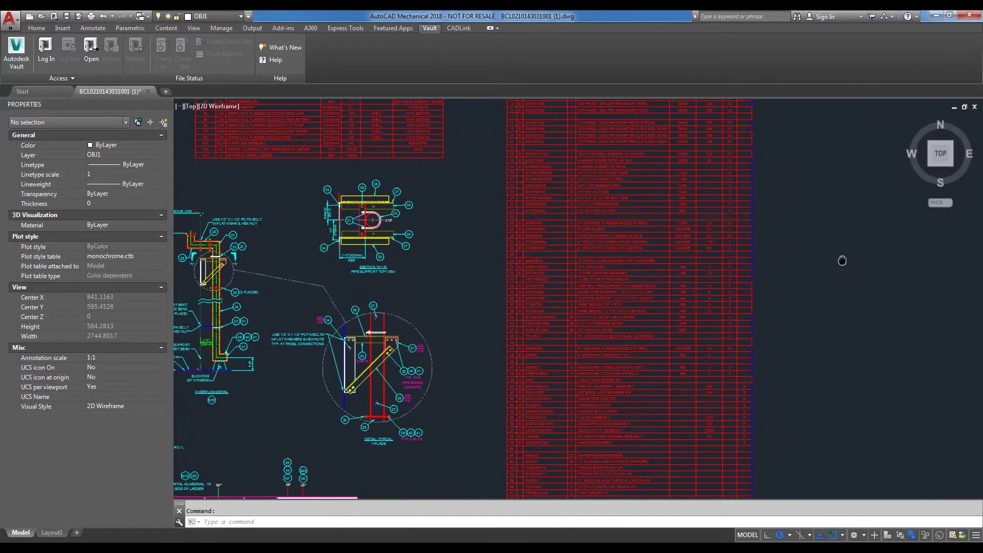
# Select the BOM block in the parts table and bring up the CADLink ribbon commands
pyautogui.click(477, 173)
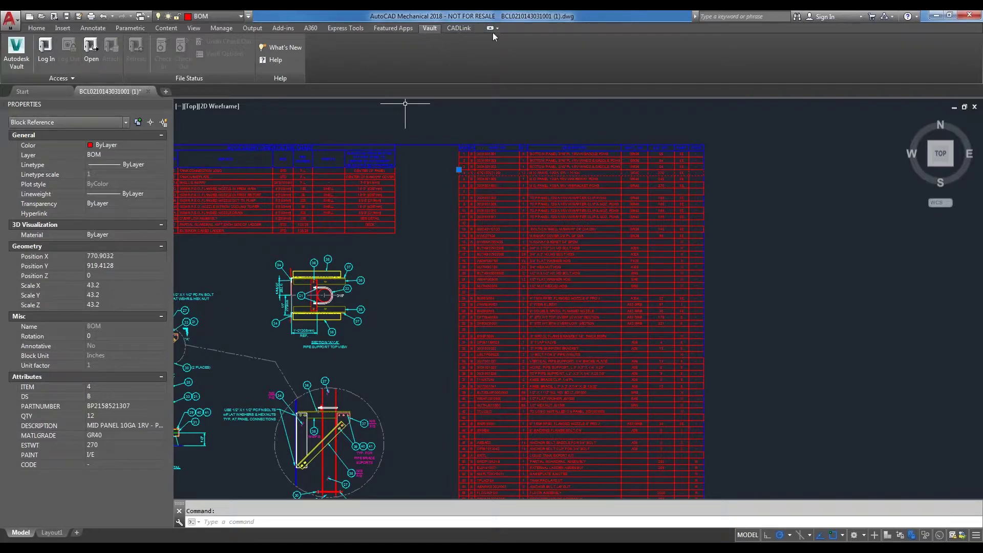
pyautogui.click(461, 29)
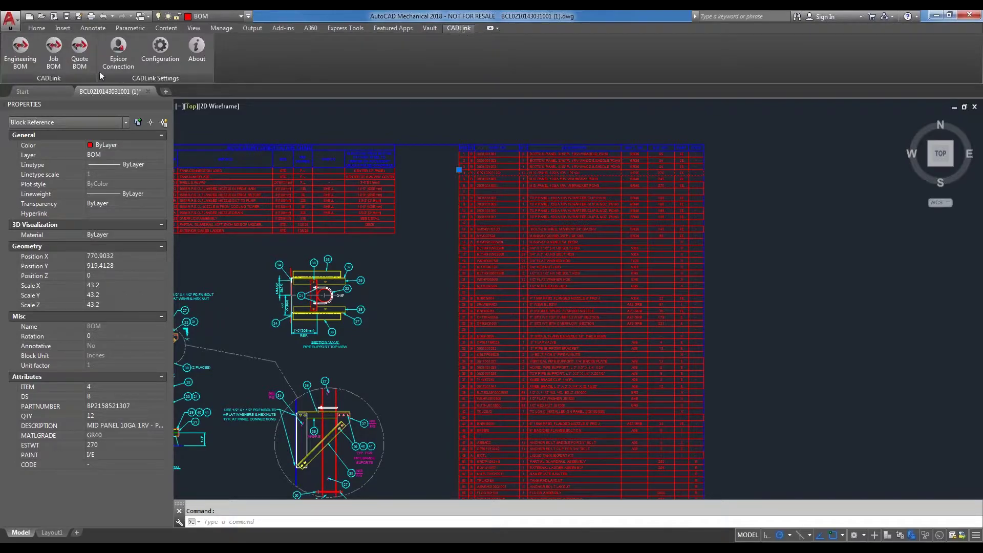
# Load the drawing's Engineering BOM into CADLink, showing the grid and BOM Changes list
pyautogui.click(21, 62)
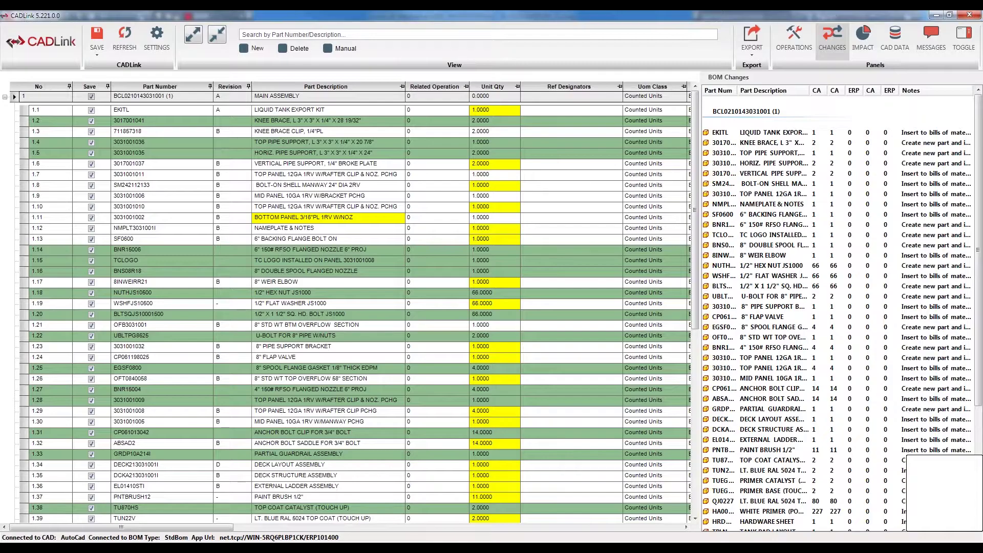
# Hide the BOM Changes panel to widen the grid, then select row 1.14's Uom Class cell
pyautogui.click(963, 37)
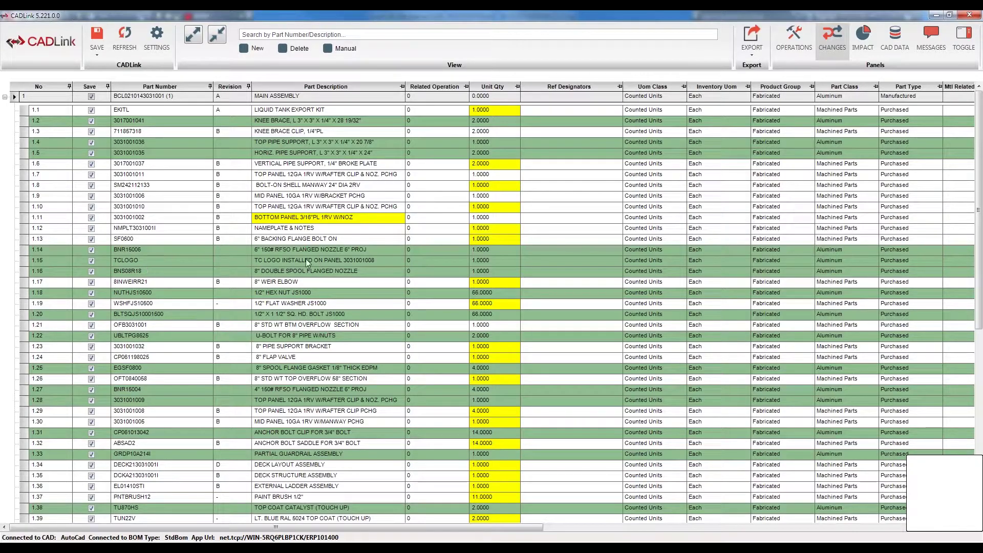
pyautogui.click(661, 250)
# Set row 1.11's description to the ERP version, replacing ' W/NOZ' with ' Description'
pyautogui.rightClick(366, 218)
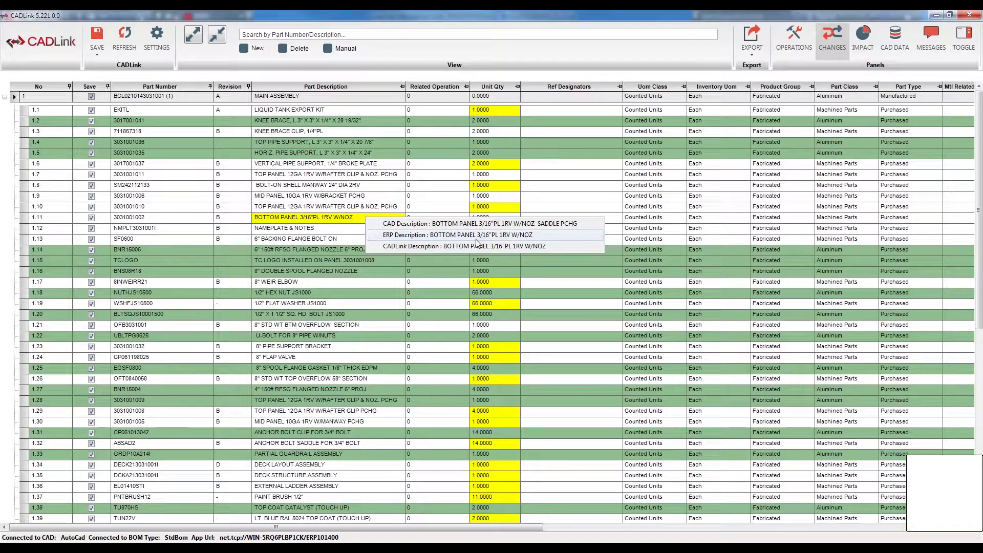
pyautogui.click(460, 223)
pyautogui.rightClick(391, 218)
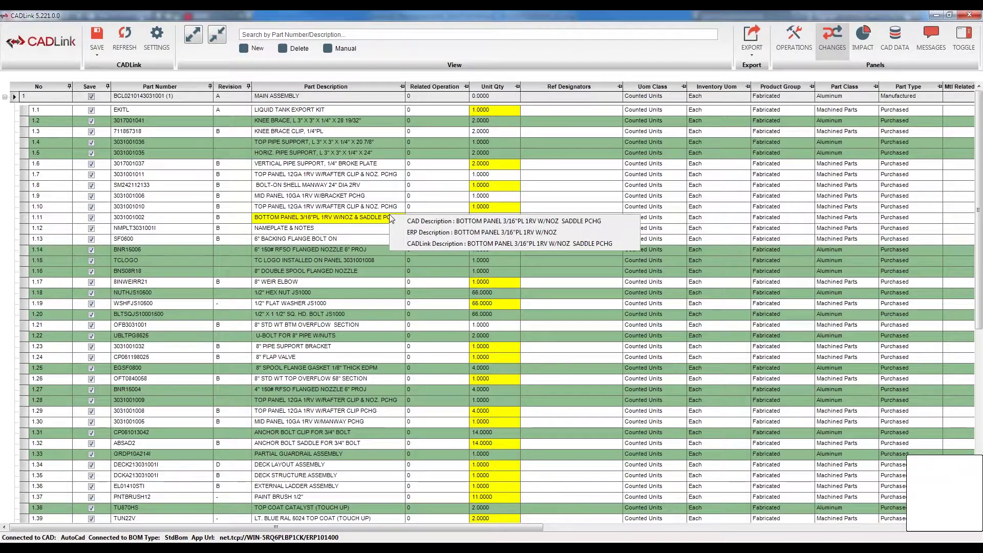
pyautogui.click(443, 233)
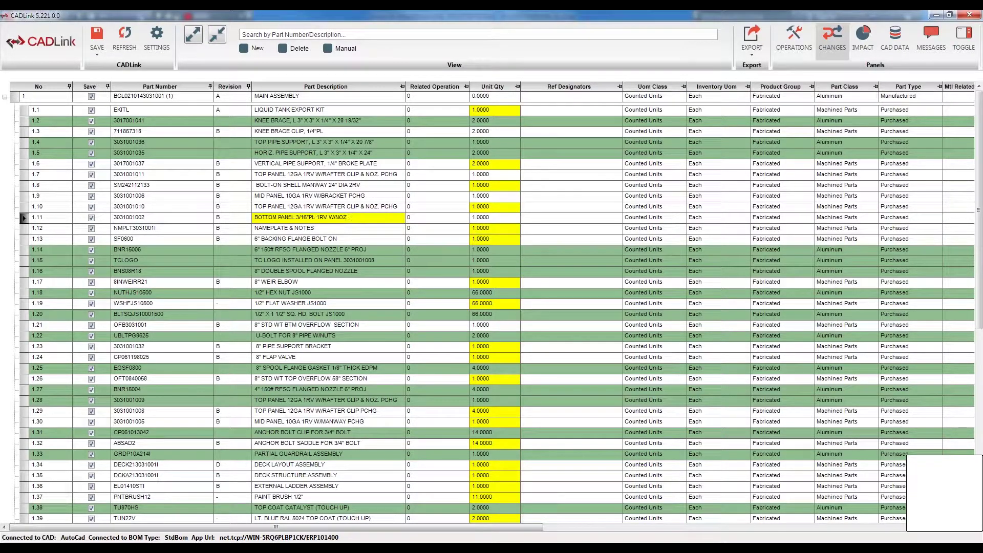
pyautogui.press('BackSpace')
pyautogui.press('BackSpace')
pyautogui.press('BackSpace')
pyautogui.press('BackSpace')
pyautogui.press('BackSpace')
pyautogui.press('BackSpace')
pyautogui.write('Description')
pyautogui.rightClick(488, 210)
pyautogui.click(481, 207)
pyautogui.rightClick(485, 208)
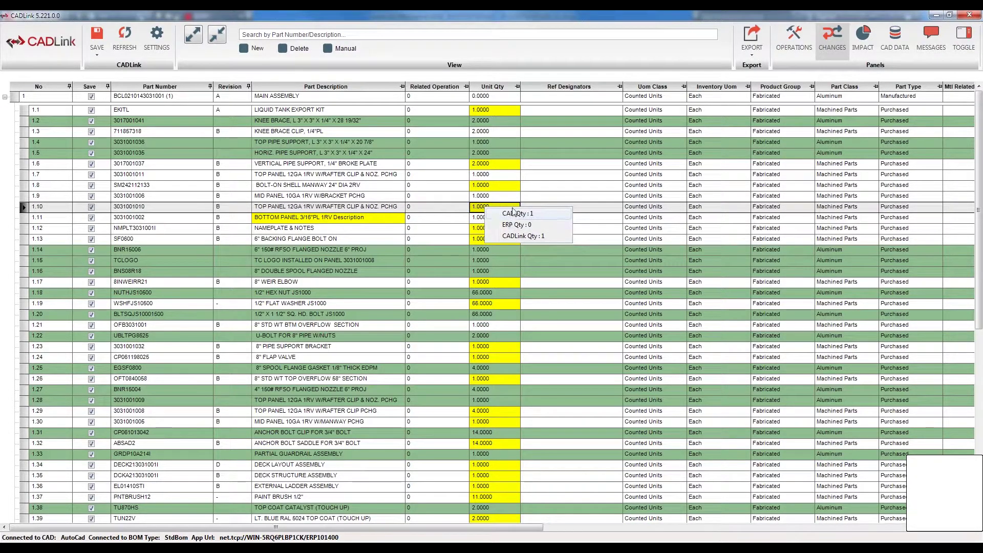
pyautogui.click(510, 214)
pyautogui.rightClick(510, 214)
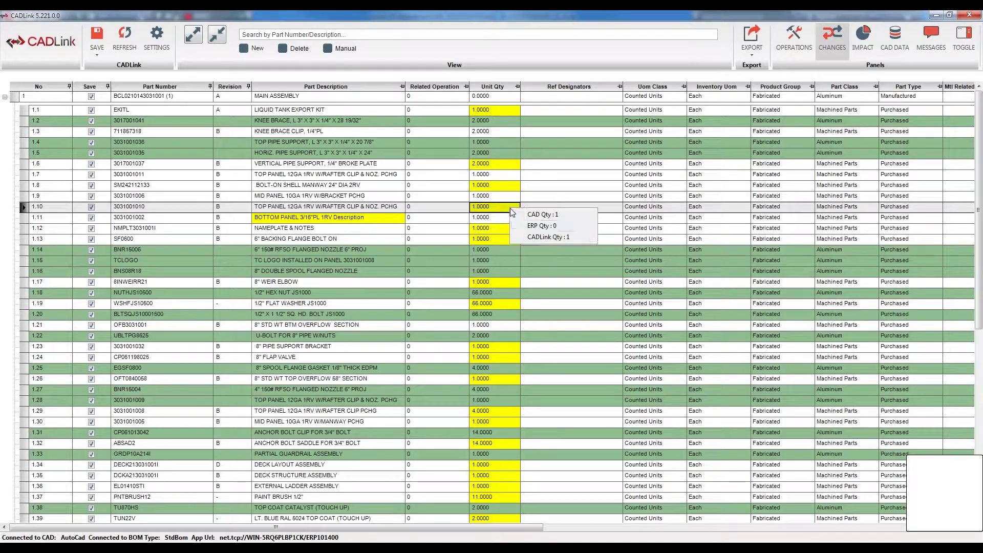
pyautogui.click(512, 212)
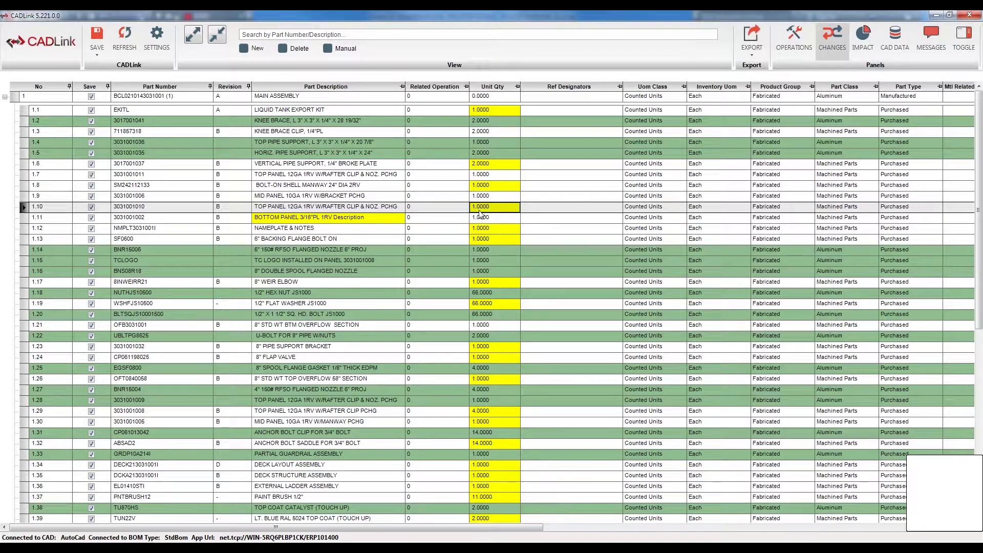
pyautogui.moveTo(490, 209)
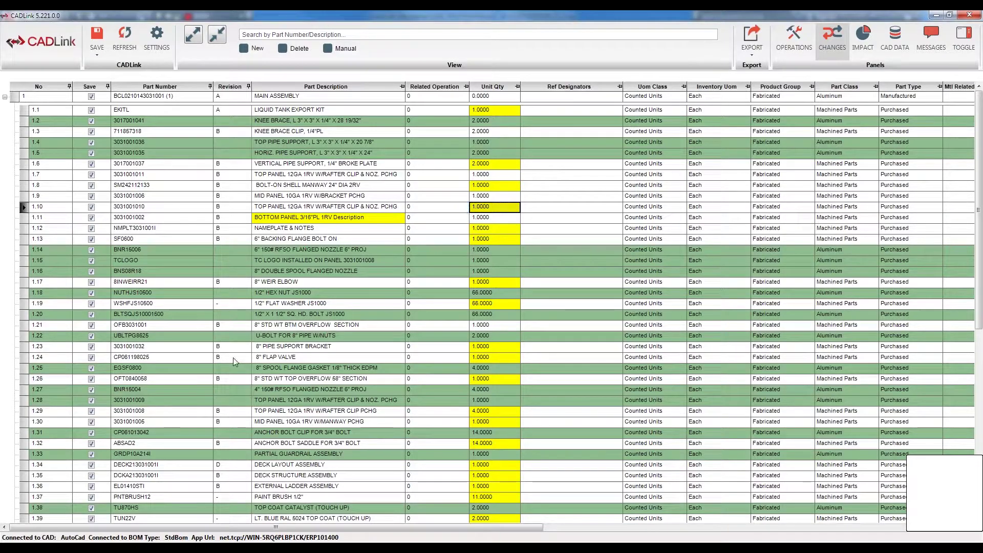
# Scroll the BOM grid down to show rows 1.20 through 1.59 COIL STEEL
pyautogui.scroll(-7, 56, 391)
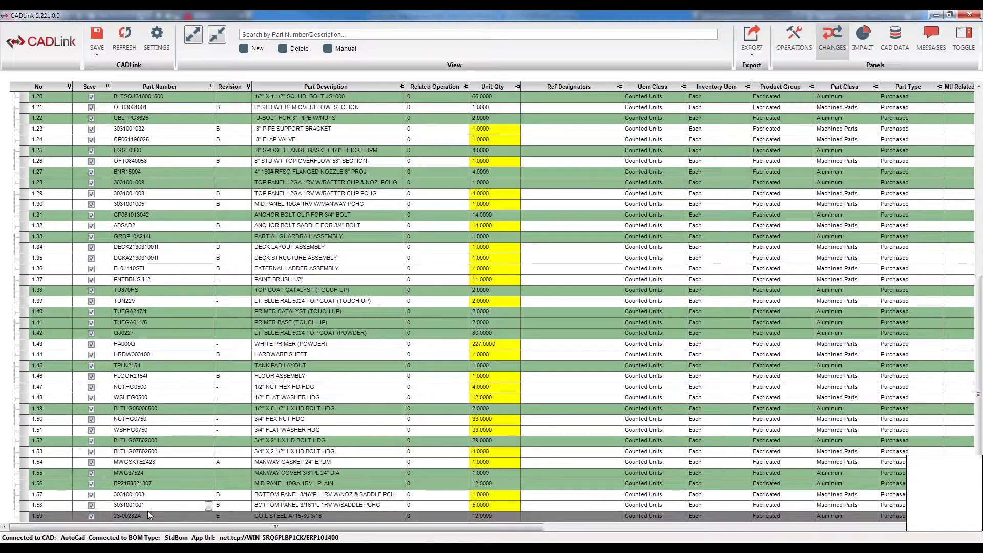
# Select row 1.59's Uom Class cell, then scroll back up to row 1 MAIN ASSEMBLY
pyautogui.rightClick(25, 517)
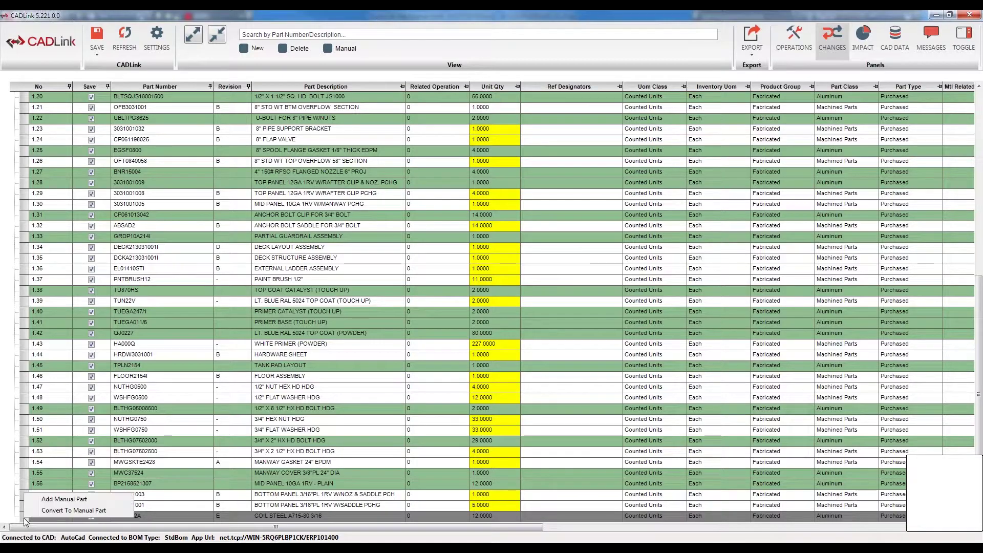
pyautogui.click(41, 513)
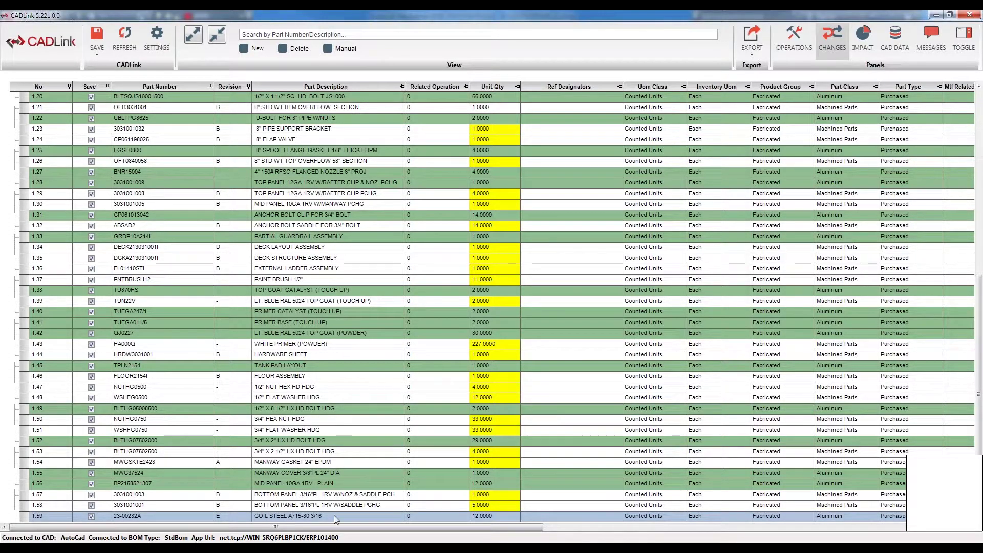
pyautogui.click(637, 516)
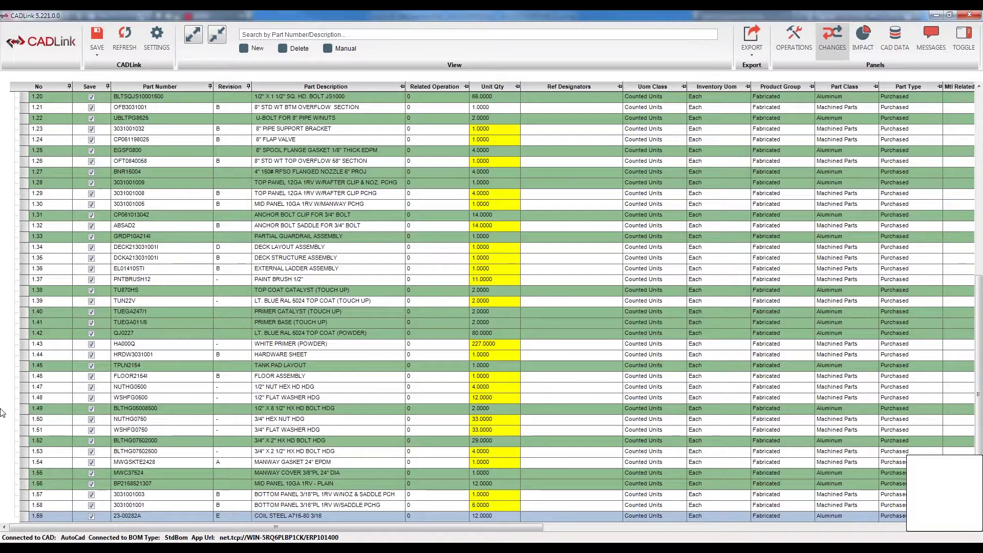
pyautogui.scroll(7, 2, 412)
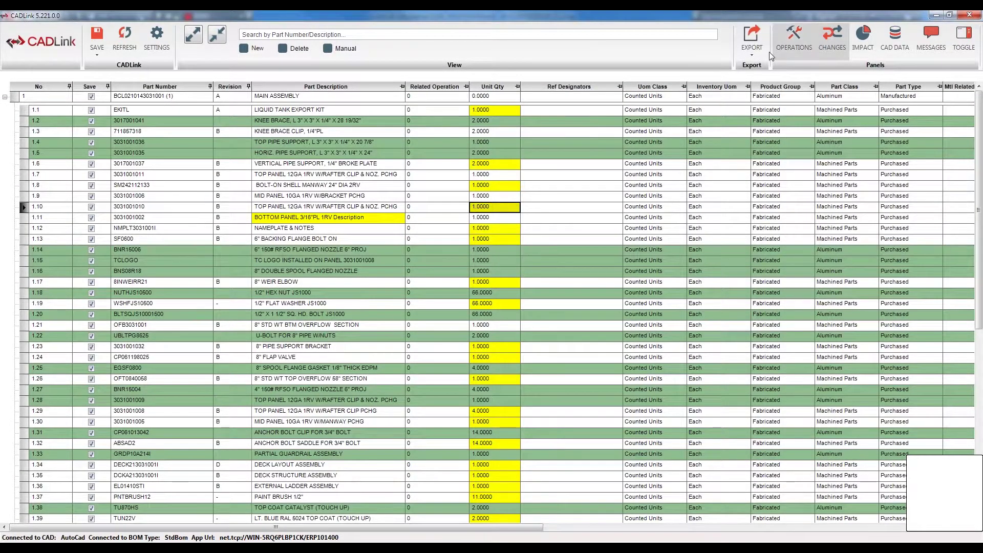
pyautogui.click(753, 49)
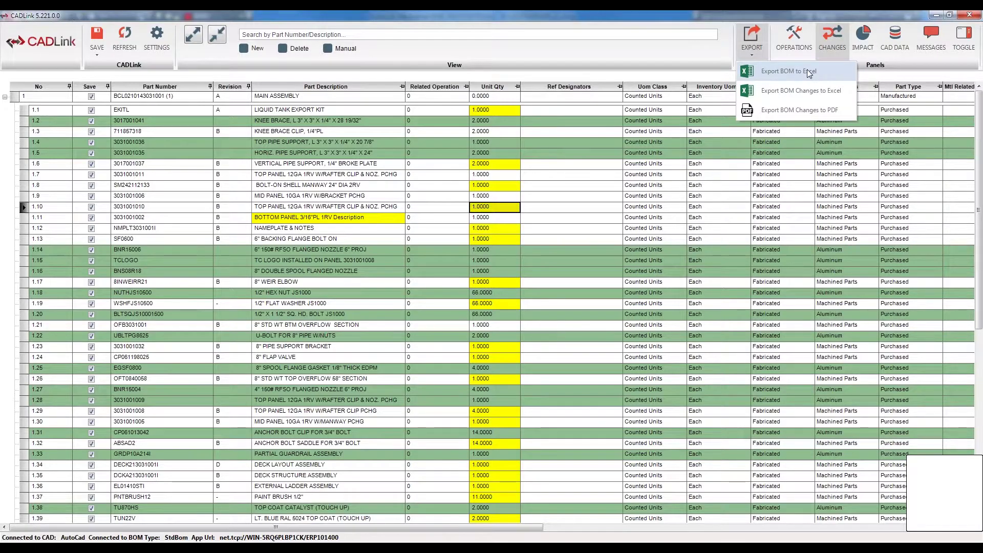
pyautogui.click(660, 21)
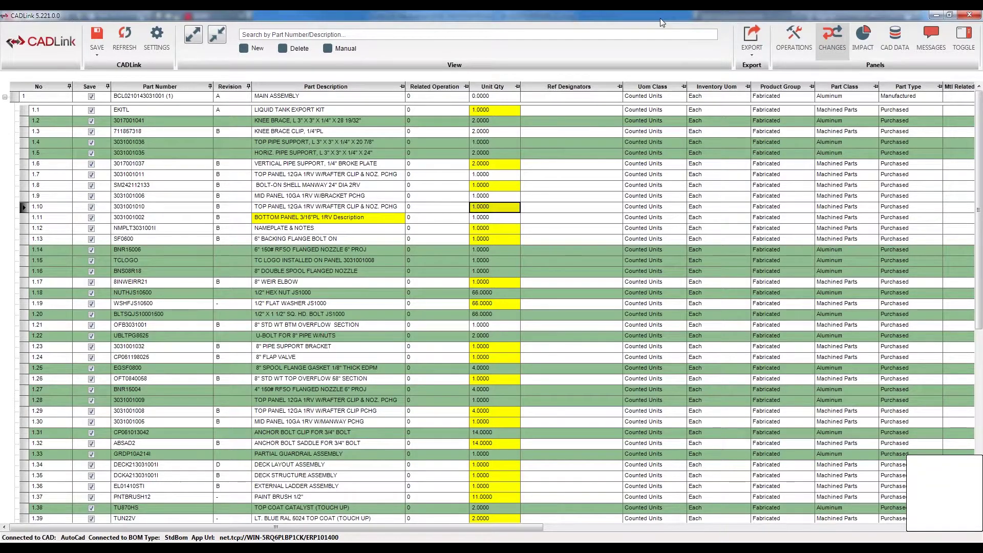
pyautogui.click(964, 50)
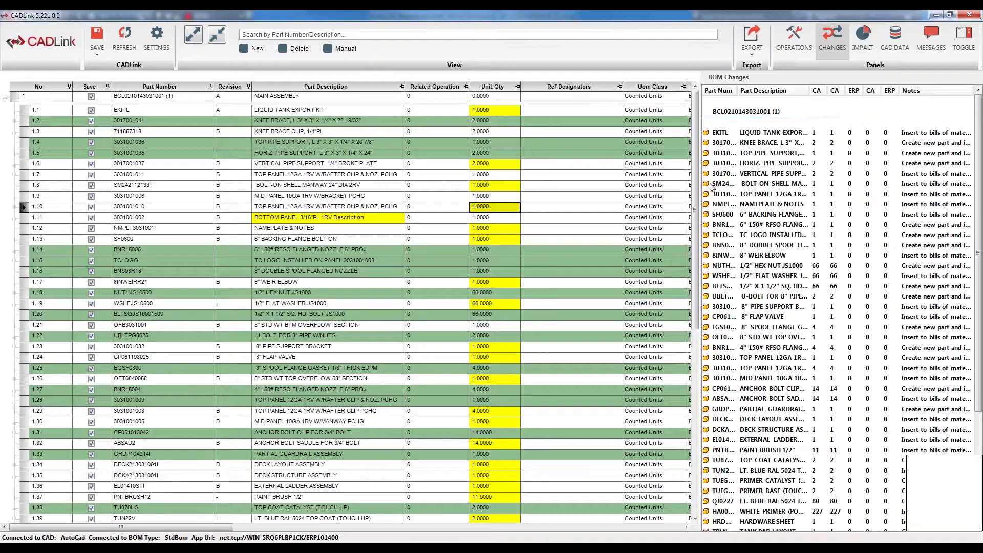
pyautogui.moveTo(650, 190); pyautogui.dragTo(537, 205)
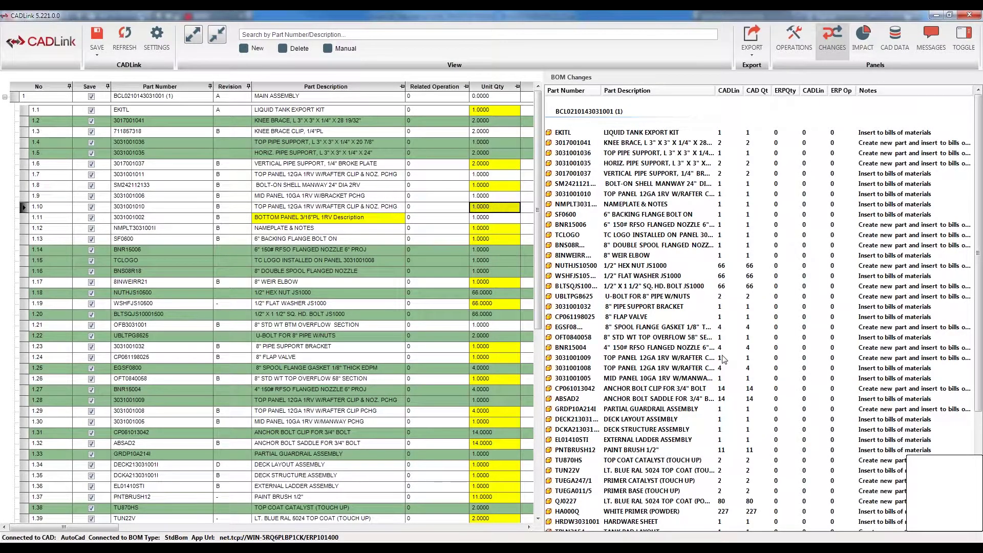
pyautogui.click(895, 45)
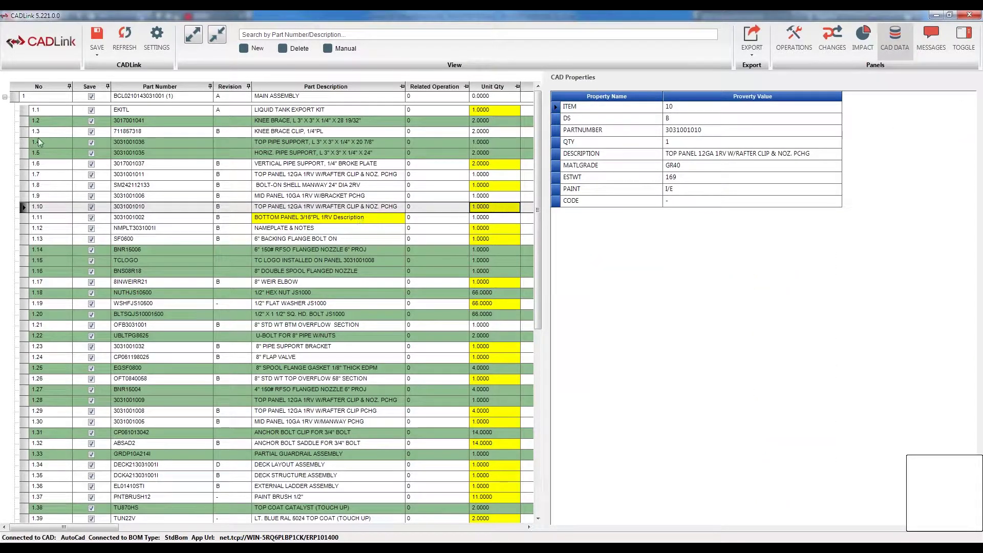
# View row 1.1's CAD properties, then open Messages to see the 50-character part number error
pyautogui.click(42, 110)
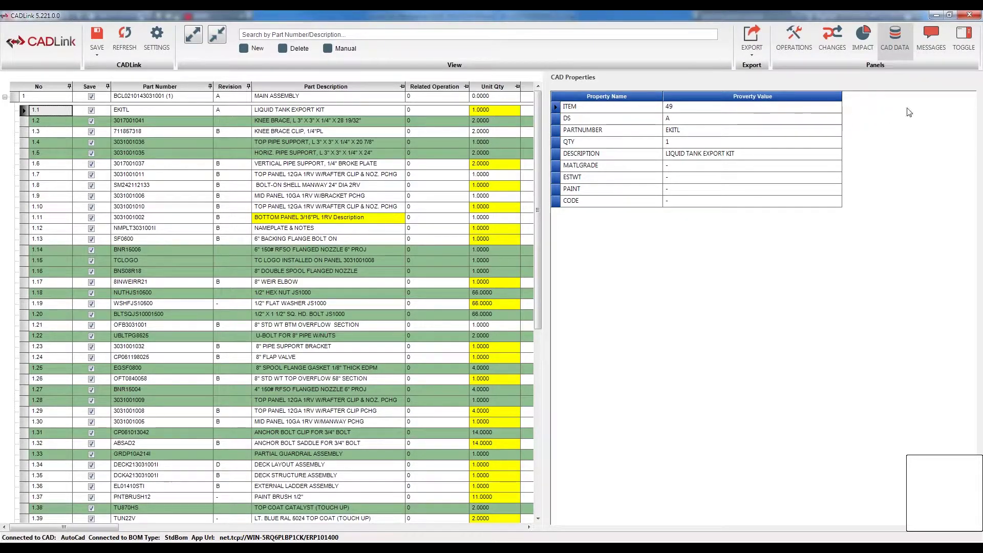
pyautogui.click(930, 54)
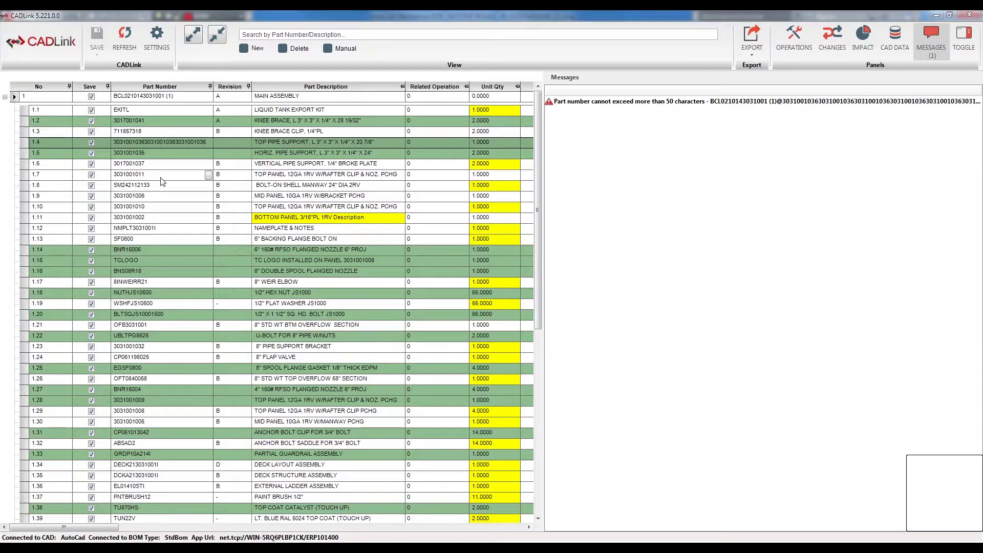
# Jump to the error, shorten row 1.4's part number to 30310010, and return to BOM Changes
pyautogui.click(13, 98)
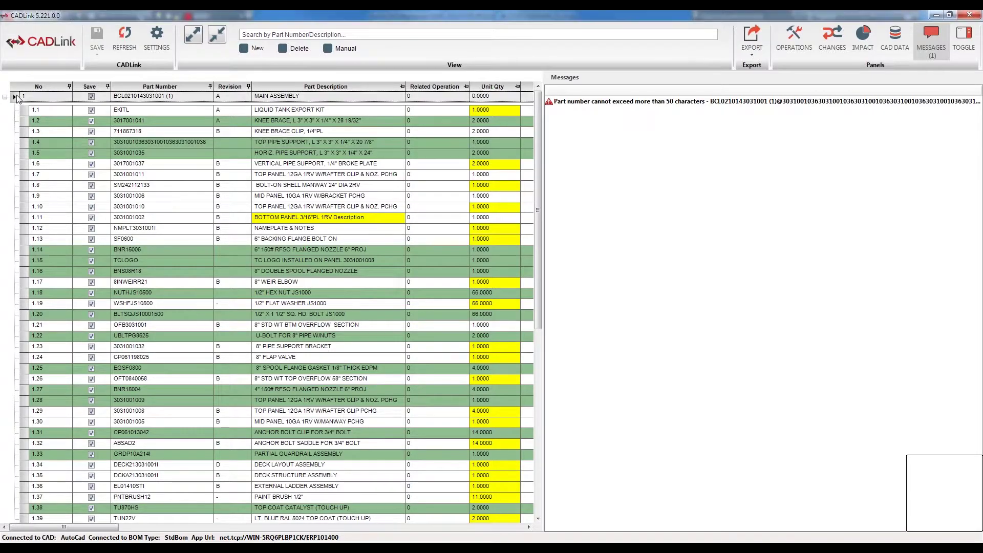
pyautogui.doubleClick(697, 102)
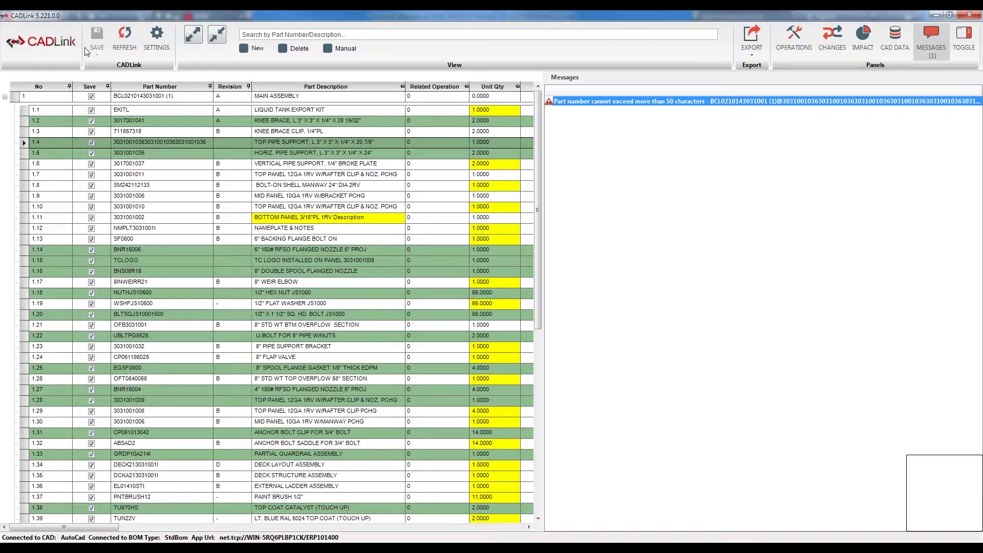
pyautogui.click(197, 142)
pyautogui.write('10310010')
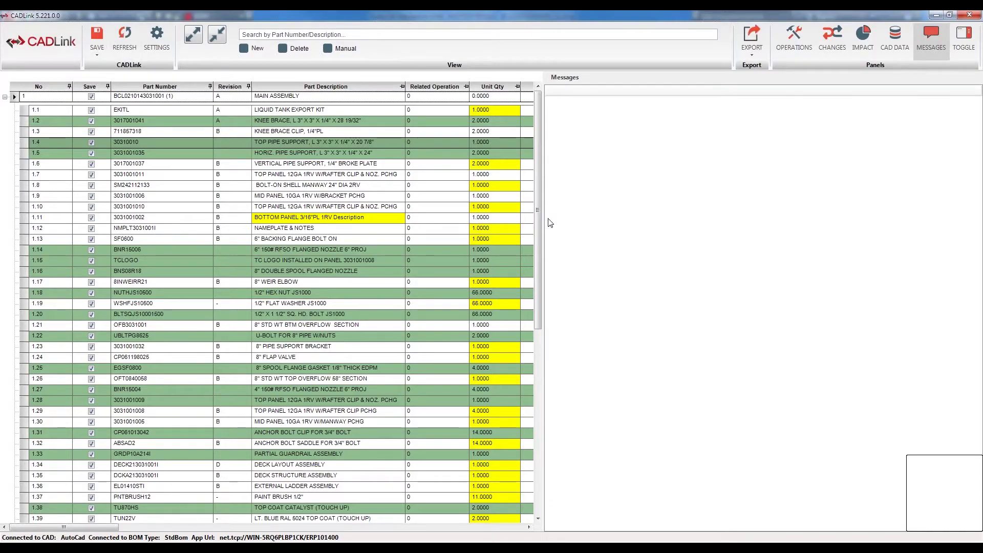
pyautogui.click(828, 48)
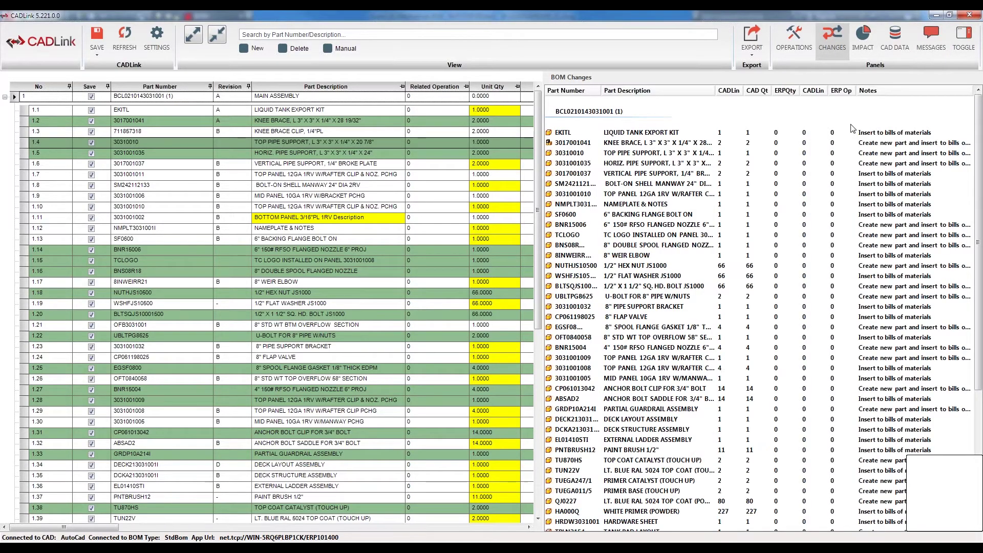